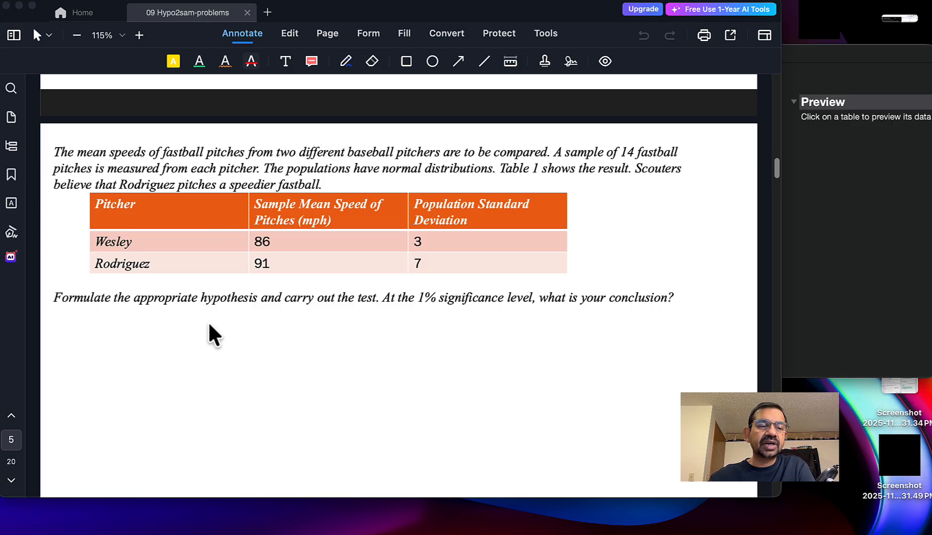
Step: Switch to JMP's Sample Index and open the TestTwoSampleMeans.jsl calculator with Summary Statistics as the input method
scroll(209, 324, down, 10)
scroll(208, 325, up, 2)
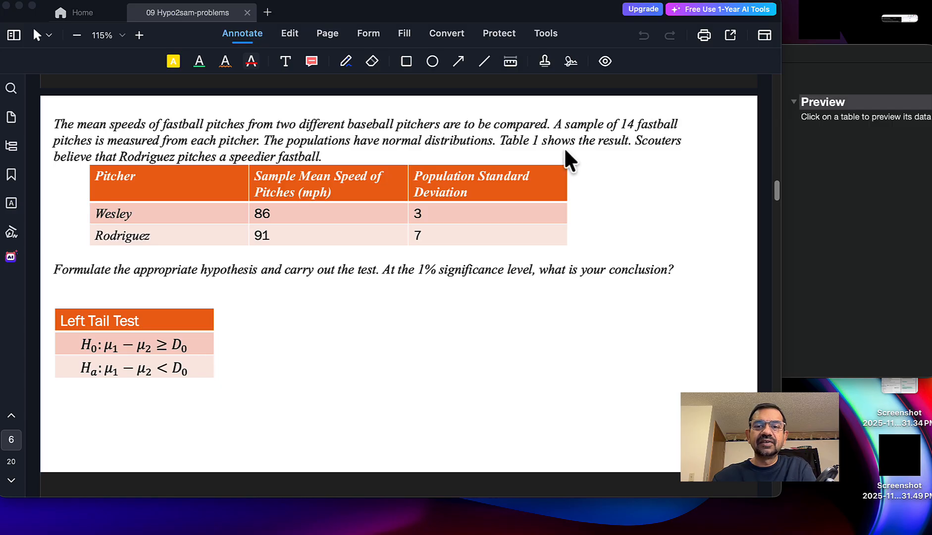
click(821, 220)
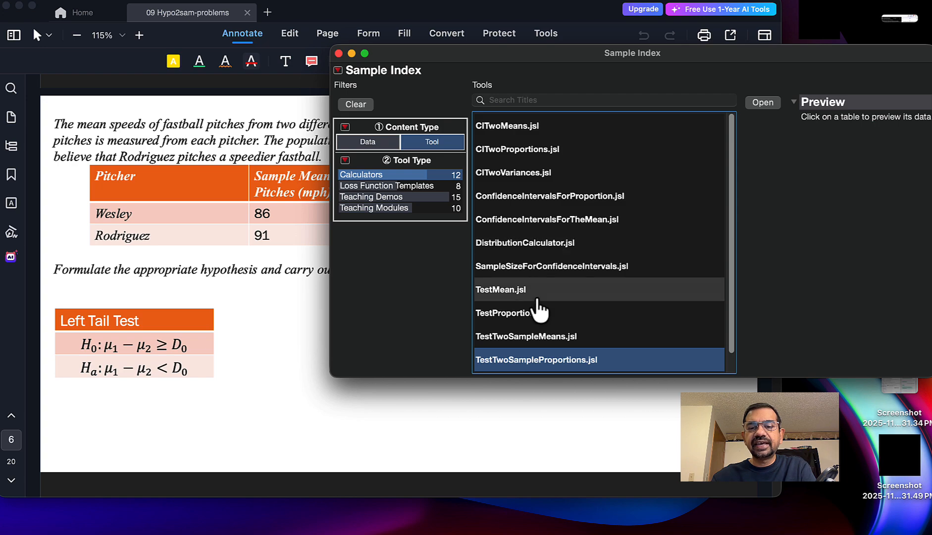
double_click(528, 336)
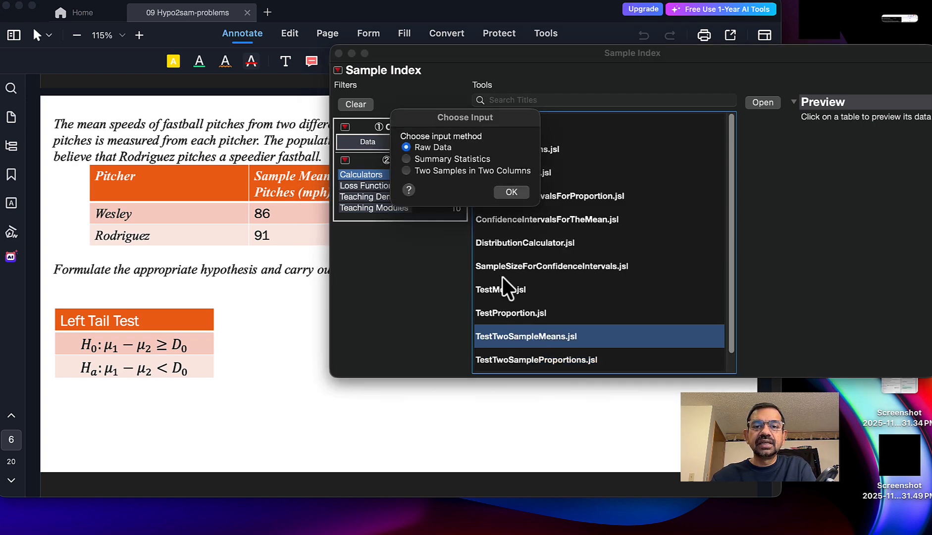
click(433, 158)
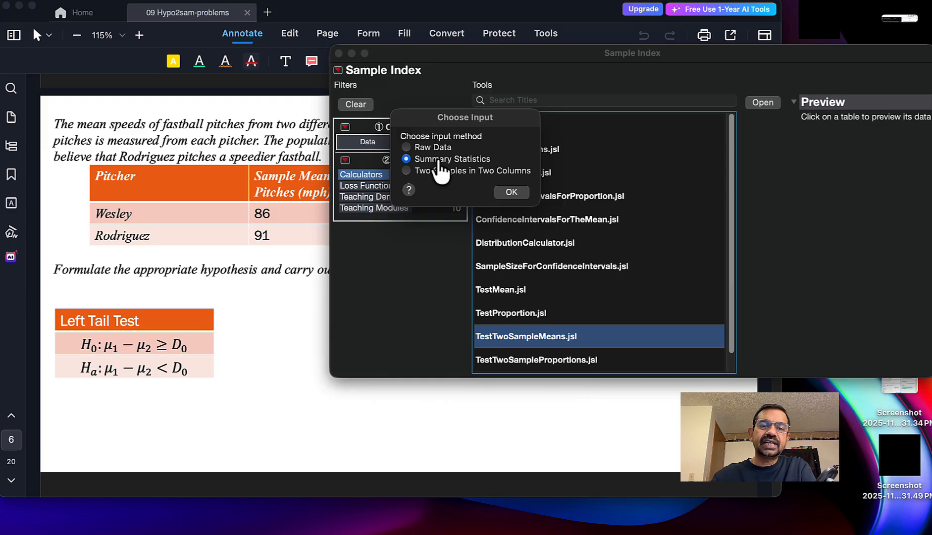
click(506, 191)
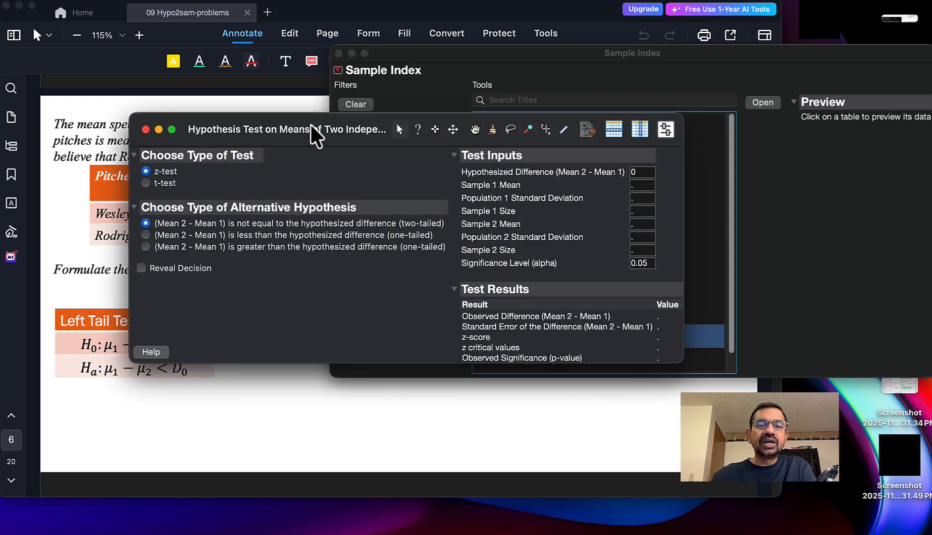
Step: Set the alternative hypothesis to Mean 2 - Mean 1 less than the hypothesized difference (one-tailed), keeping the pitching problem readable beside the calculator
drag(312, 120, 433, 121)
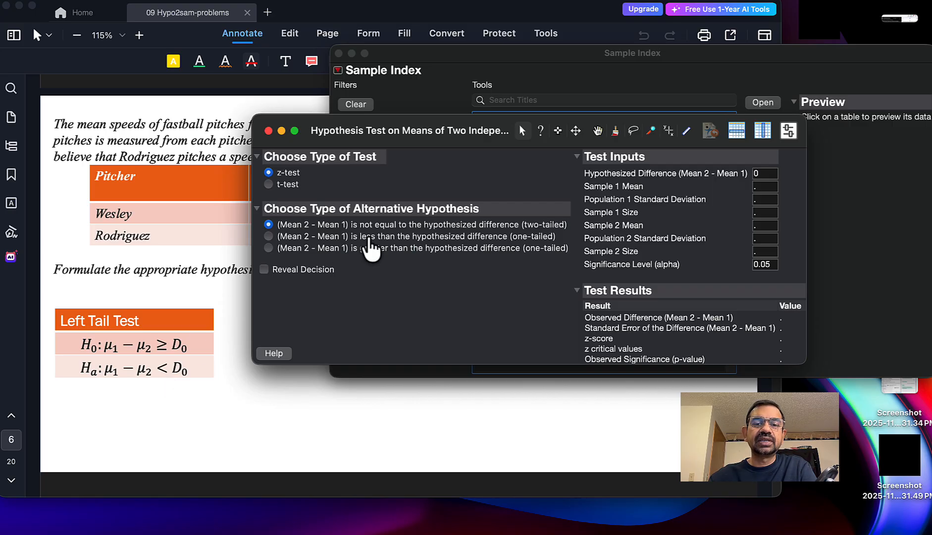
click(368, 237)
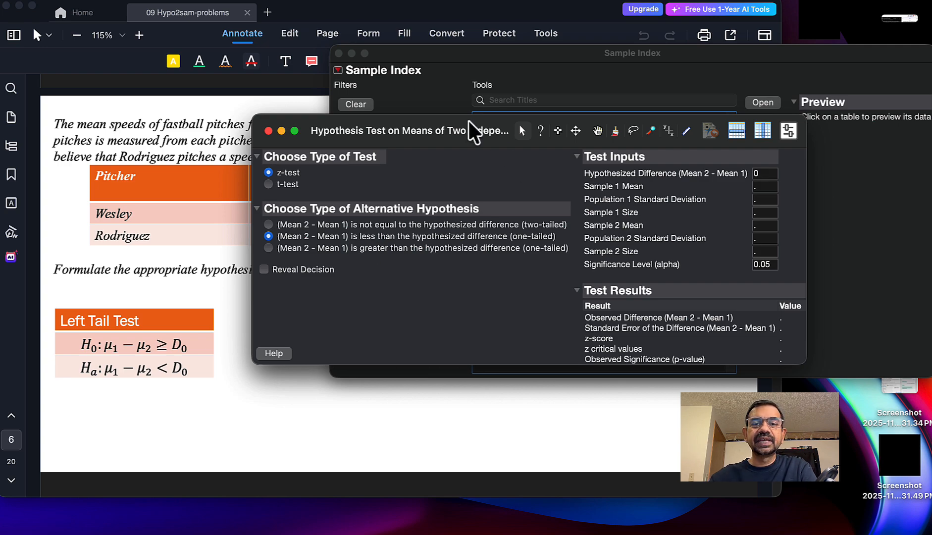
drag(439, 130, 410, 236)
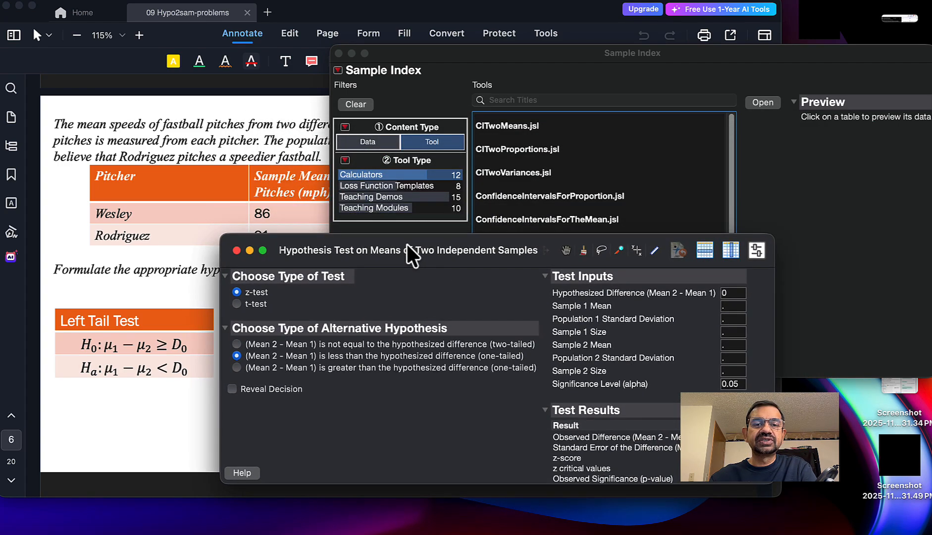
click(213, 125)
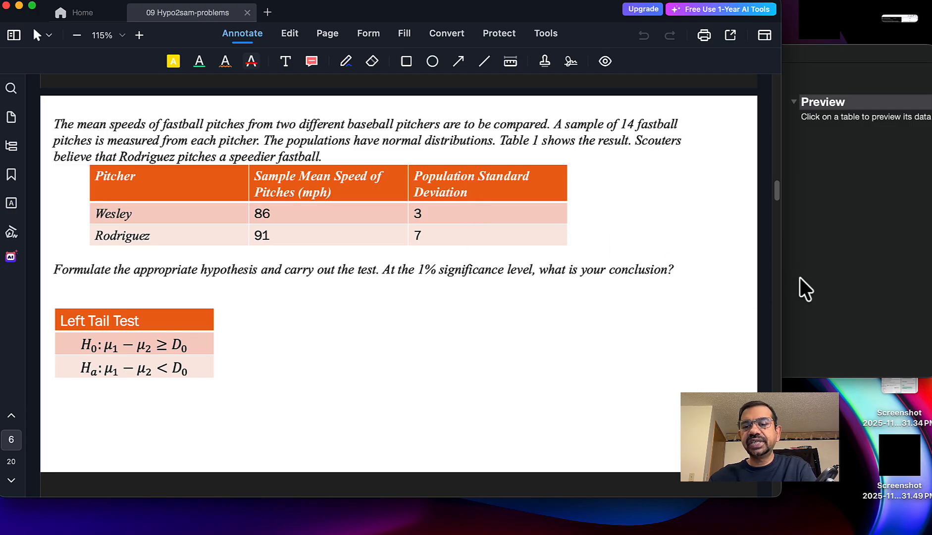
key(ctrl+Up)
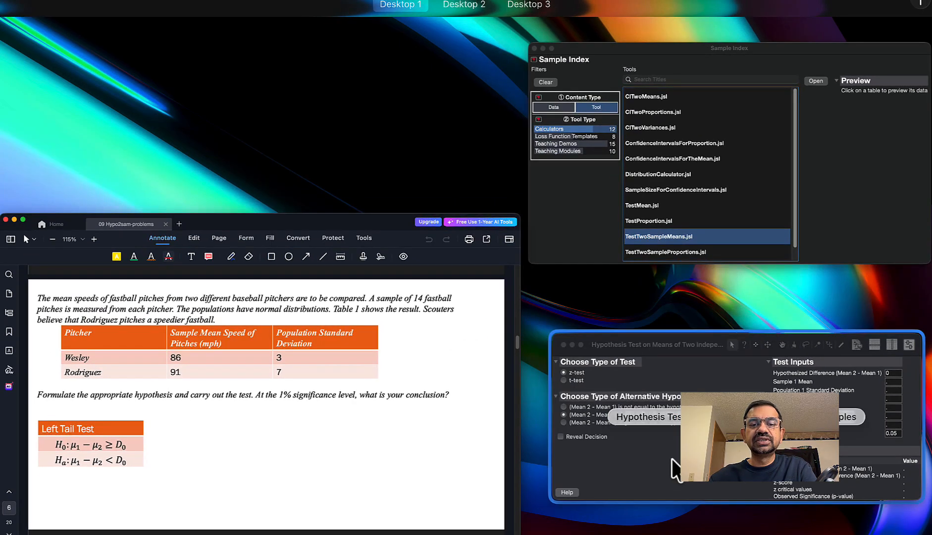
click(673, 465)
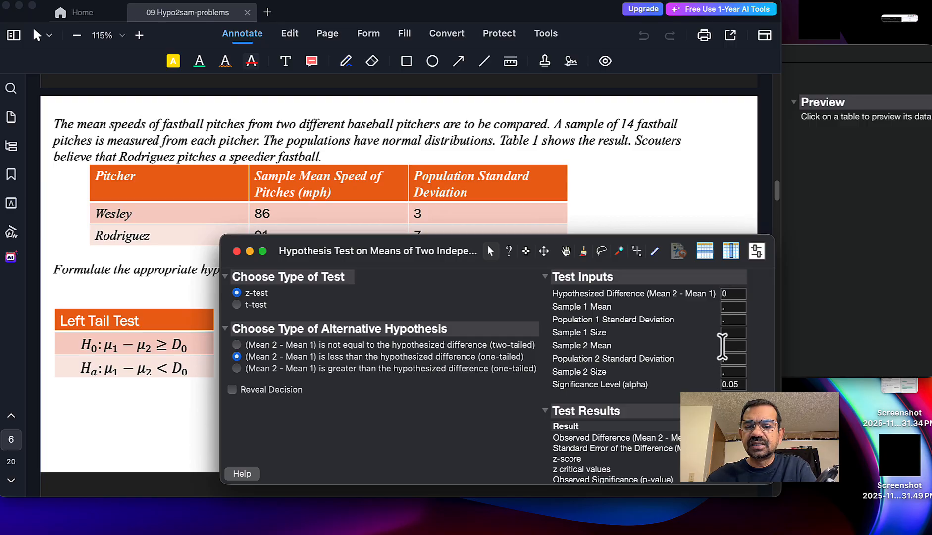
Step: Set the Sample 2 Mean to 86 and the Population 2 Standard Deviation to 3
click(731, 346)
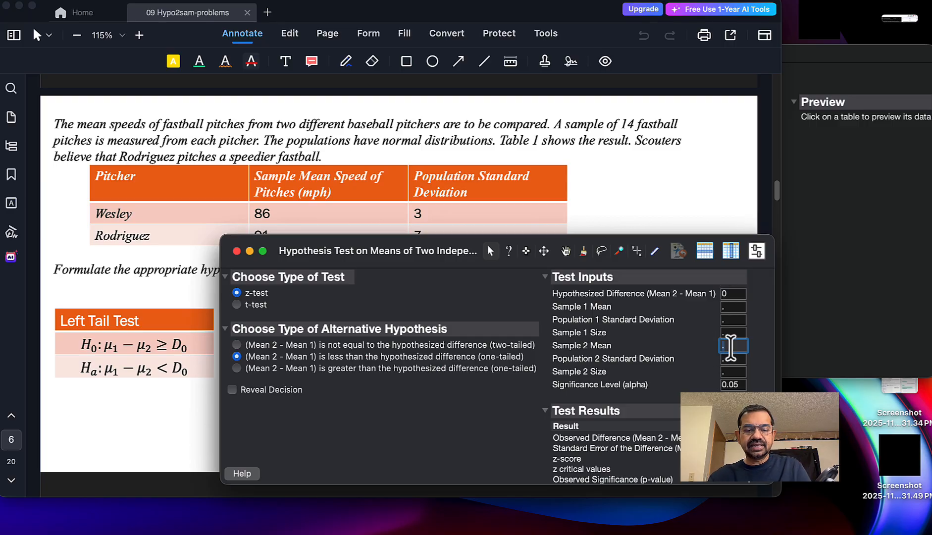
text(86)
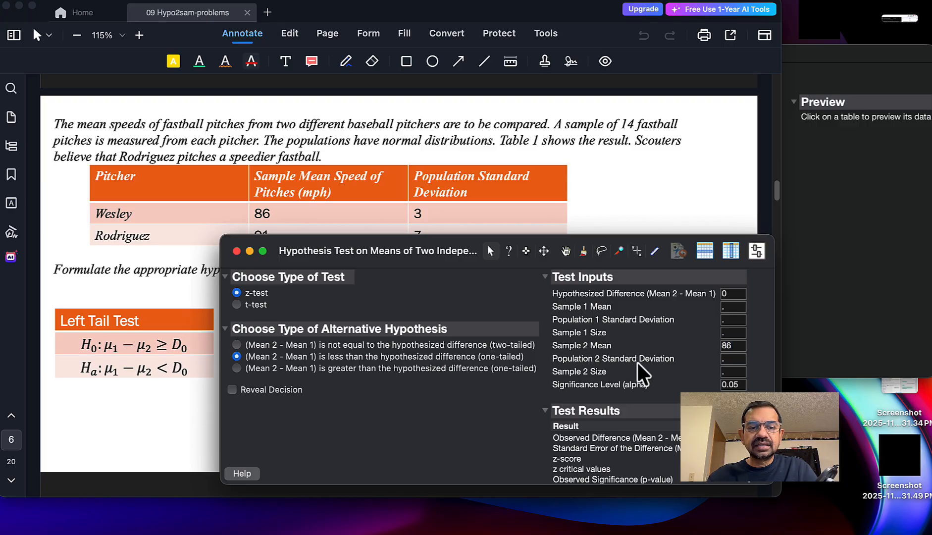
key(Return)
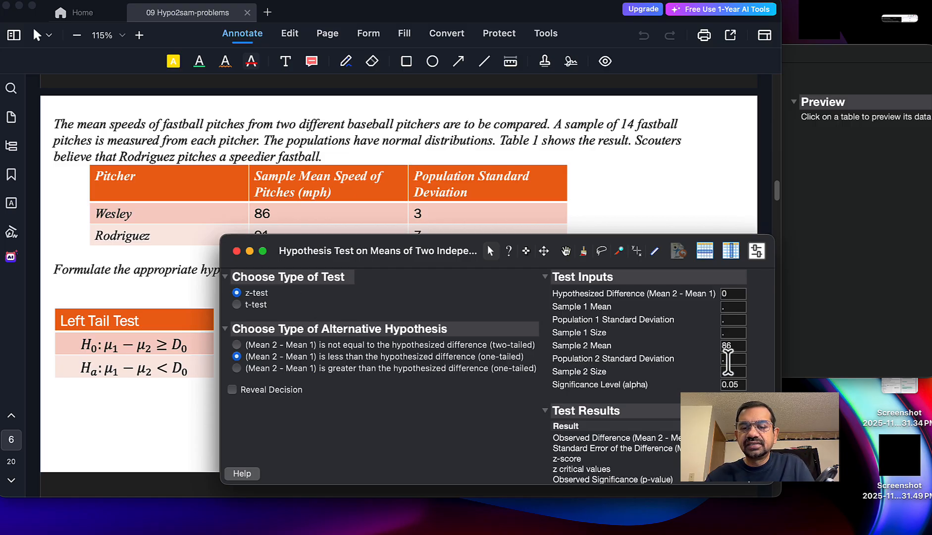
click(727, 359)
text(3)
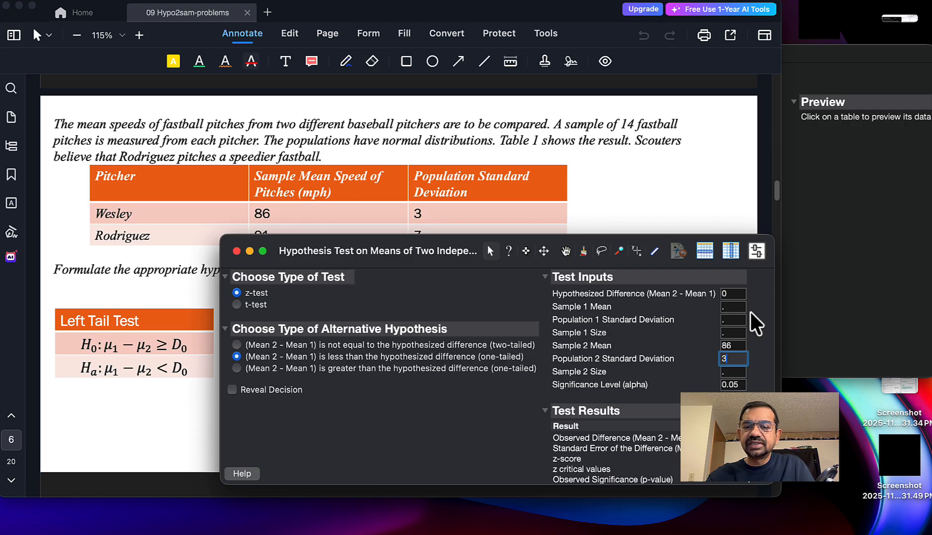
Step: Set the Sample 1 Mean to 91 and the Population 1 Standard Deviation to 7
click(733, 307)
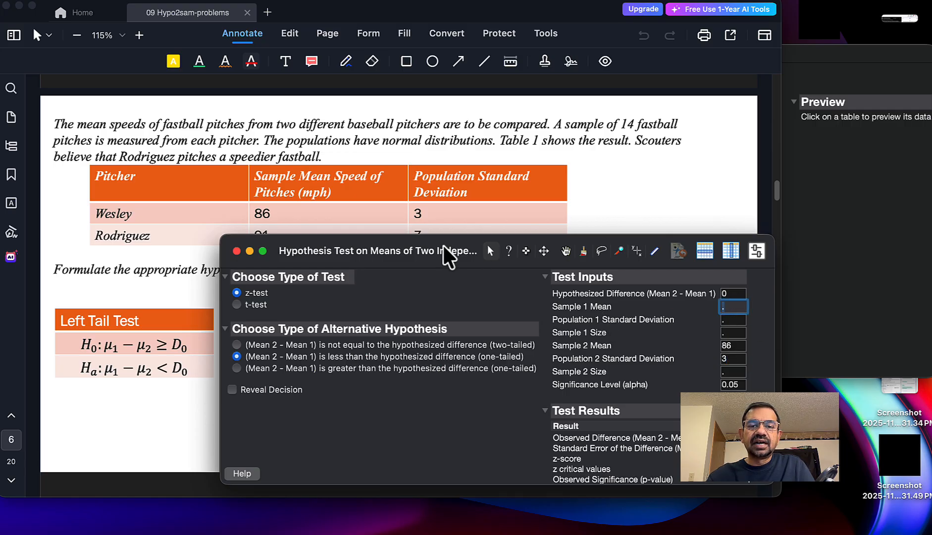
mouse_move(443, 245)
mouse_down()
mouse_move(430, 293)
mouse_move(436, 233)
mouse_up()
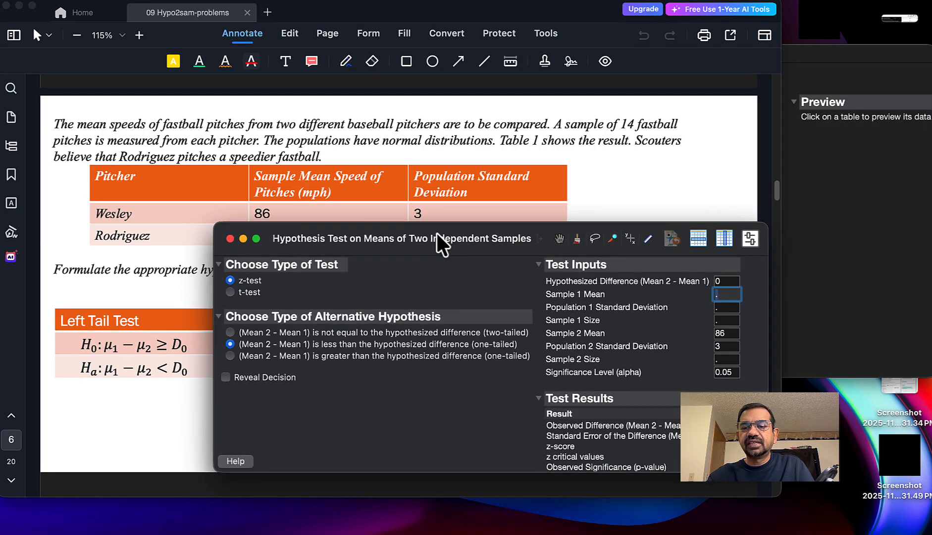
text(91)
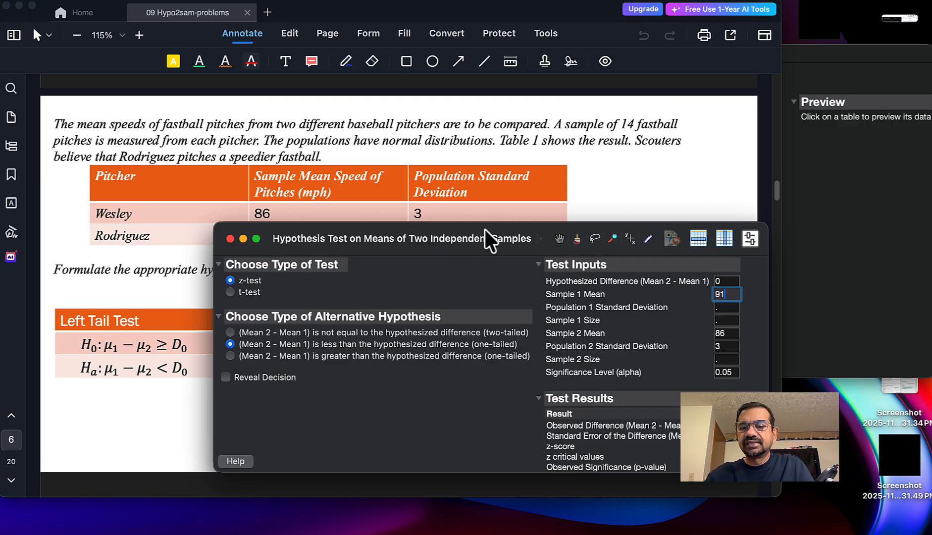
click(728, 308)
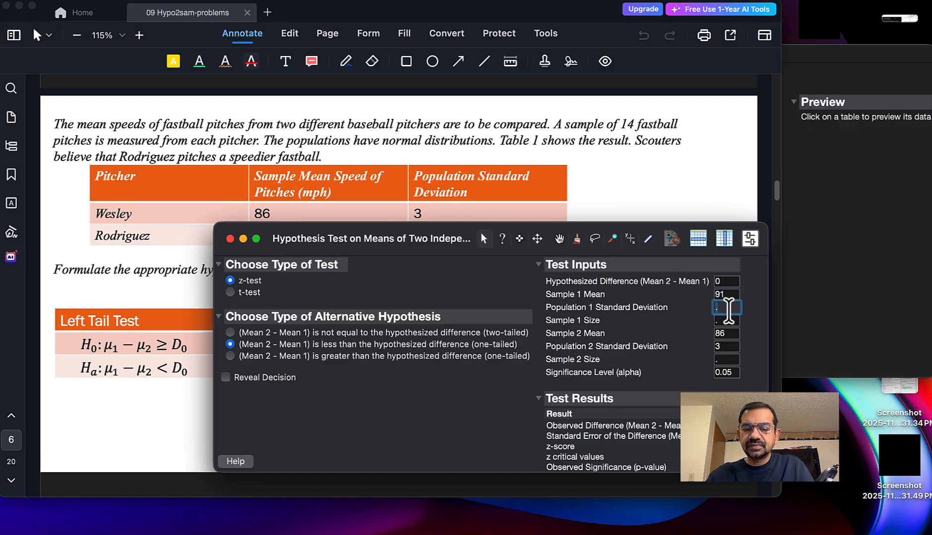
text(7)
Step: Set both the Sample 1 Size and the Sample 2 Size to 14
key(Tab)
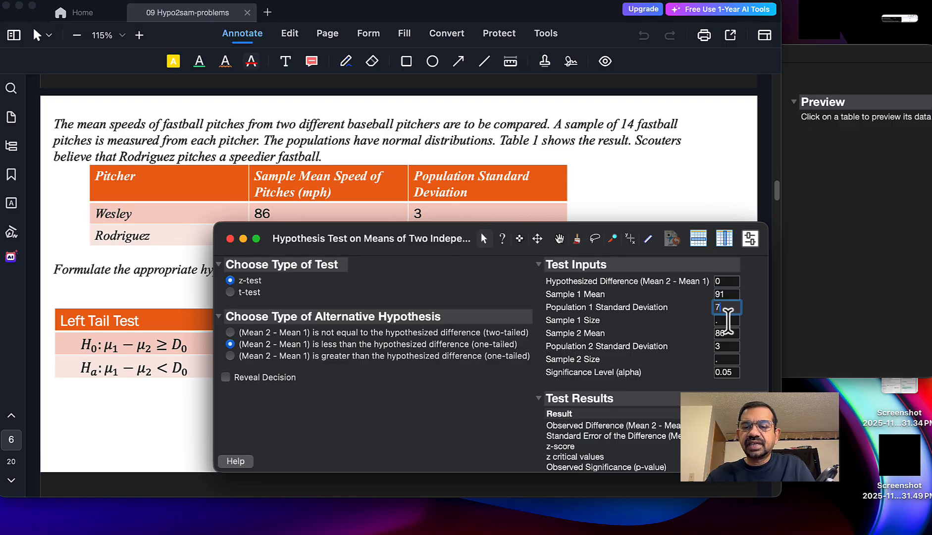
text(14)
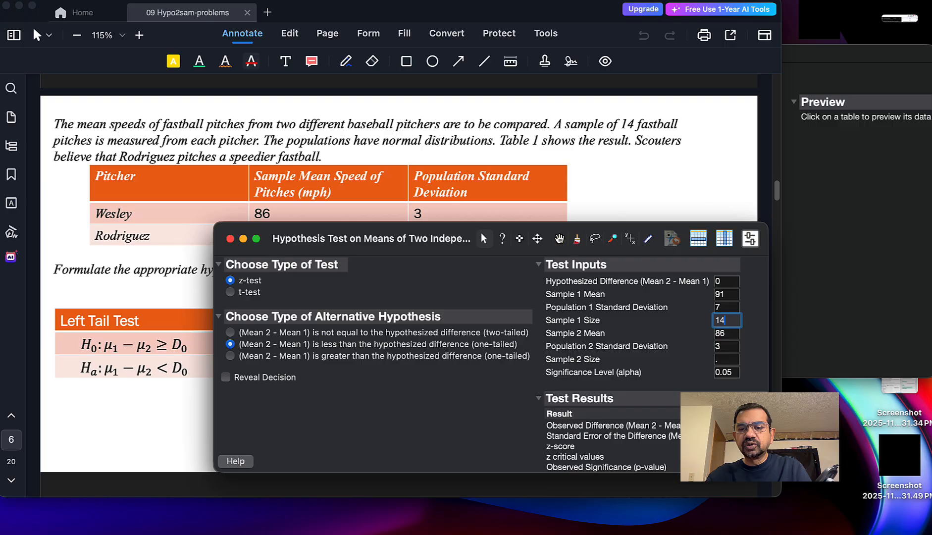
click(727, 359)
text(1)
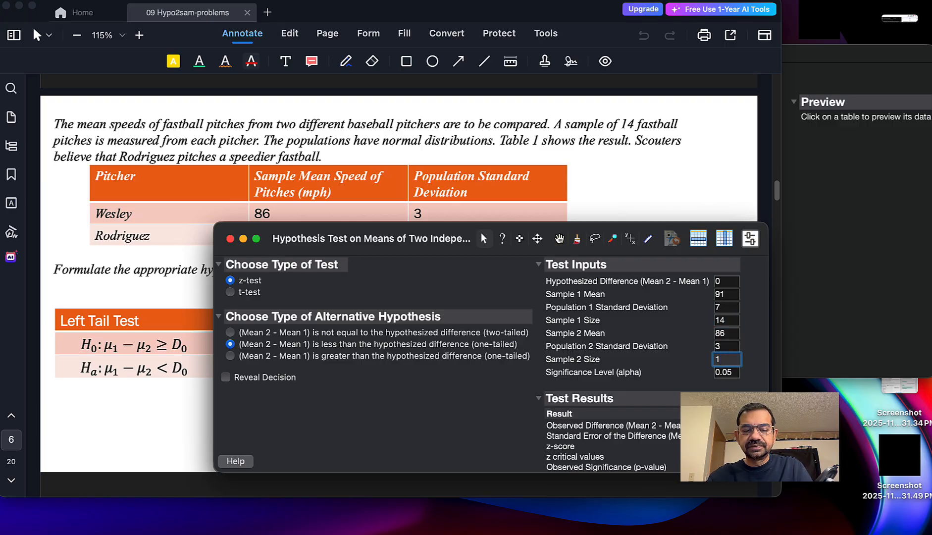
text(4)
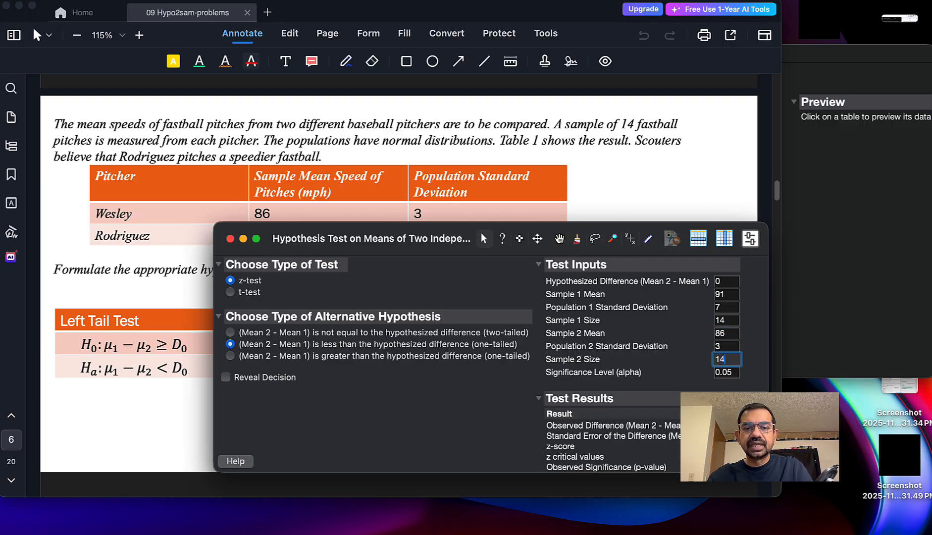
Step: Check the problem's required significance level, set alpha to 0.01 and reveal the test decision
click(641, 186)
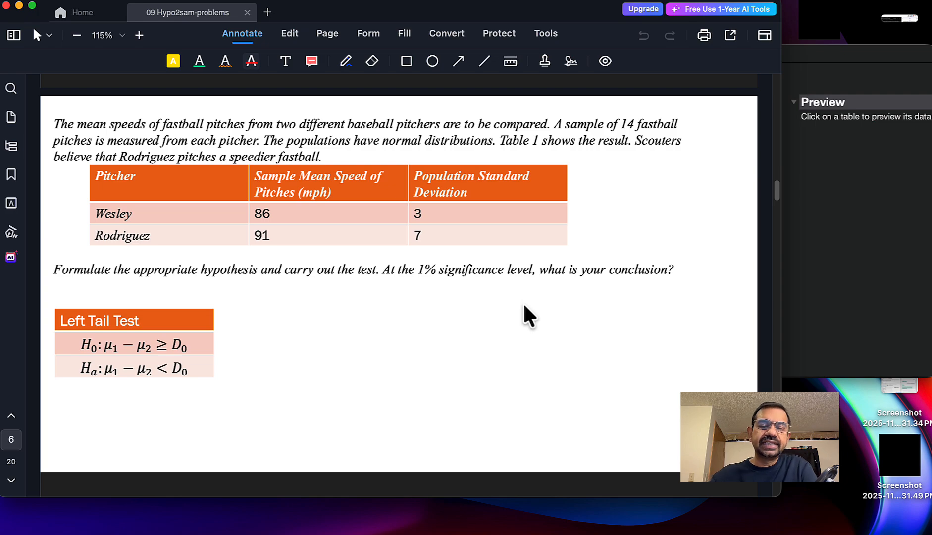
key(ctrl+Up)
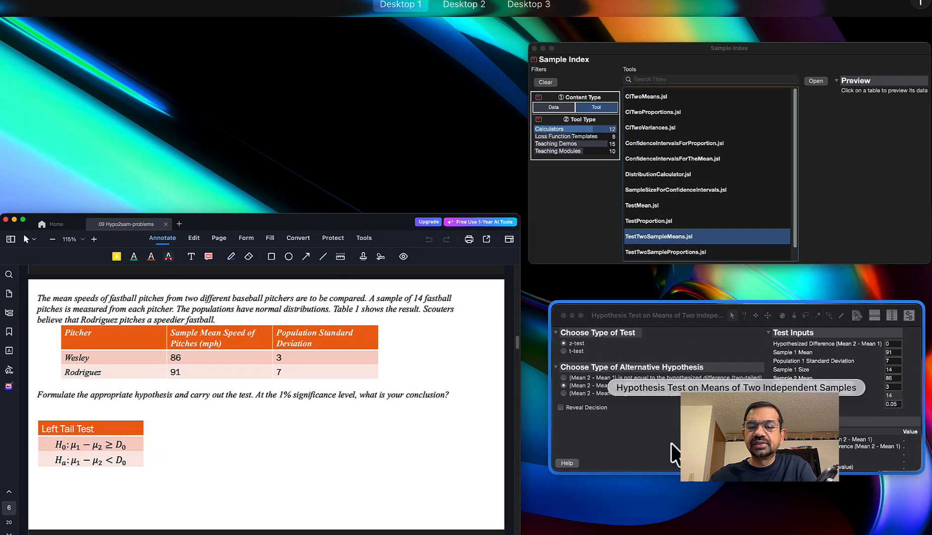
click(671, 442)
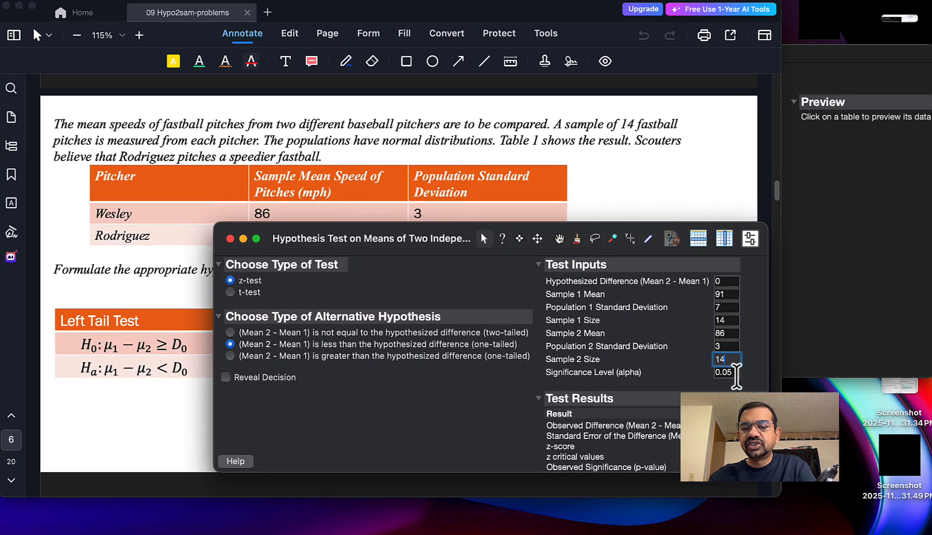
click(733, 372)
text(0.01)
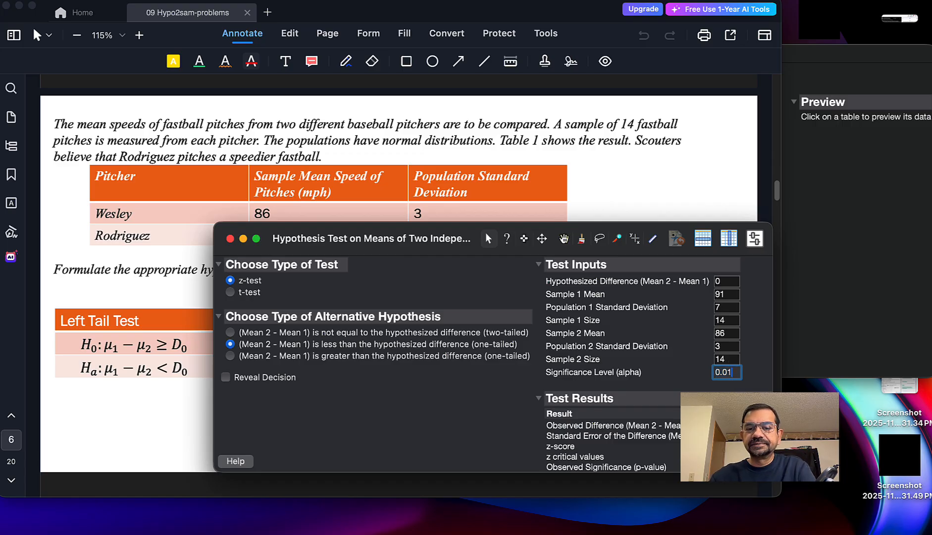
key(Return)
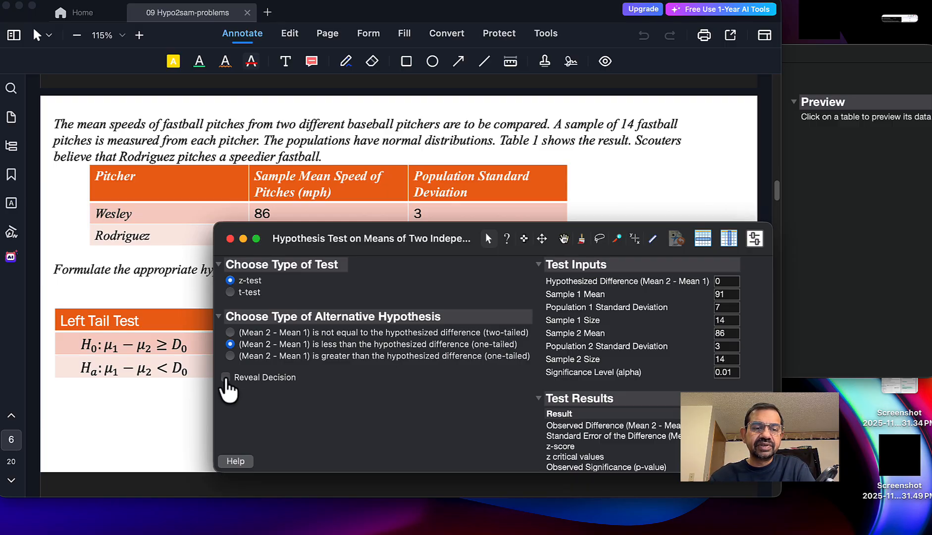
click(226, 378)
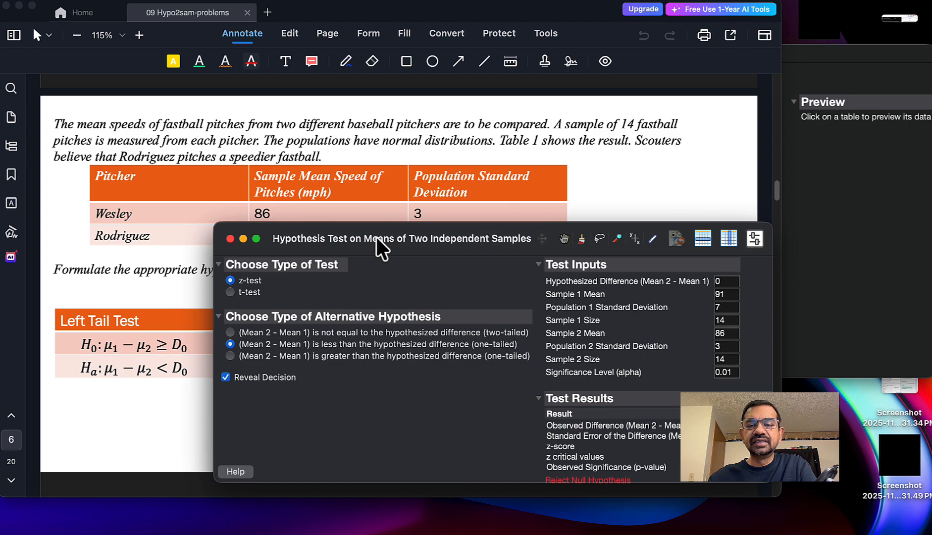
drag(377, 237, 494, 237)
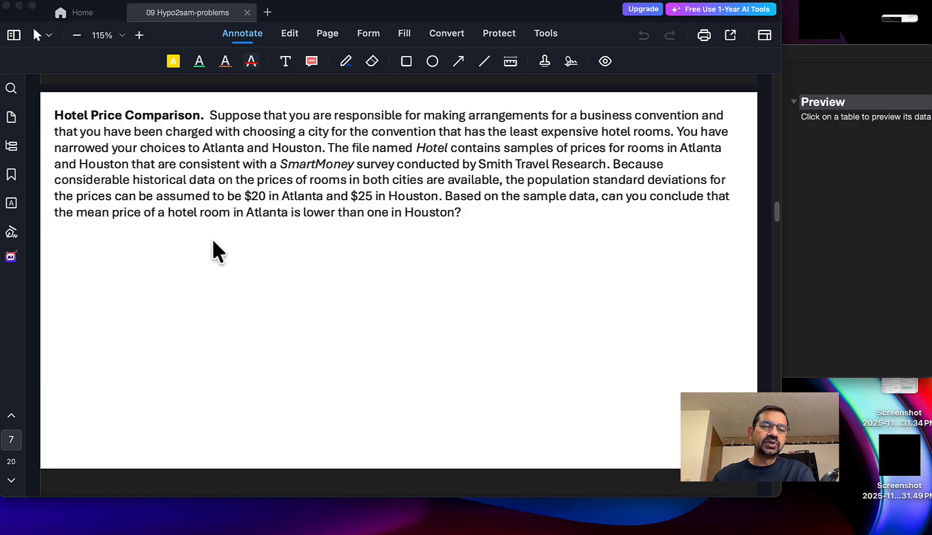
Step: Read the Hotel Price Comparison problem's left-tail hypotheses, then switch to JMP and look through the Atlanta and Houston prices in hotels_S
scroll(213, 241, down, 8)
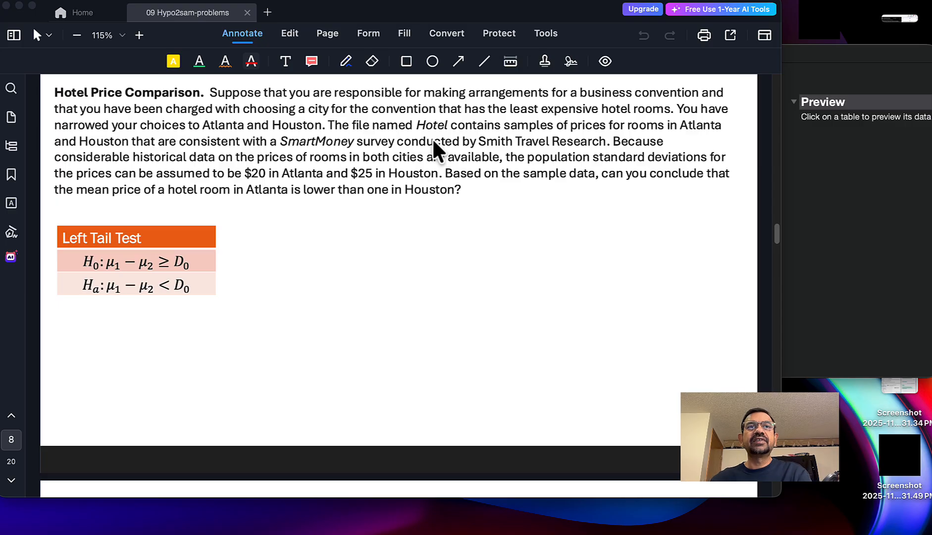
click(842, 193)
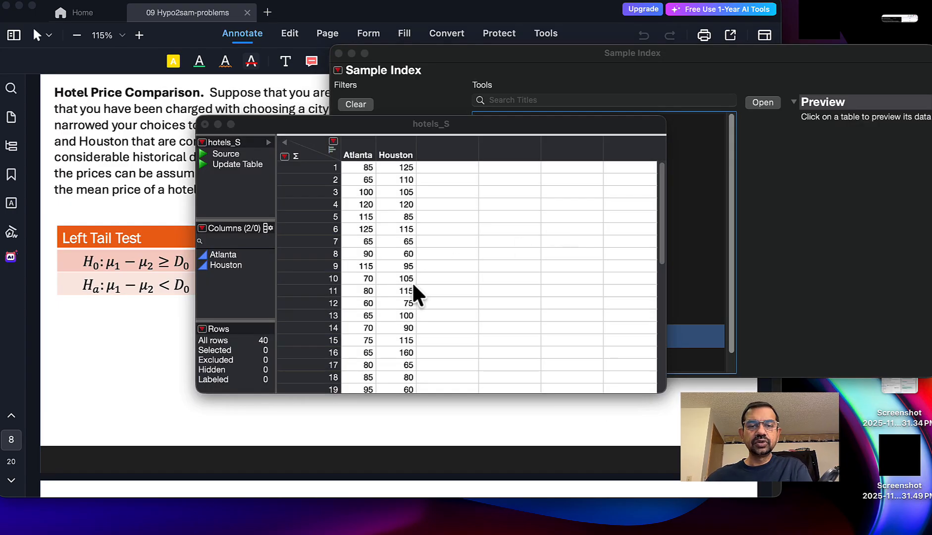
scroll(414, 286, down, 8)
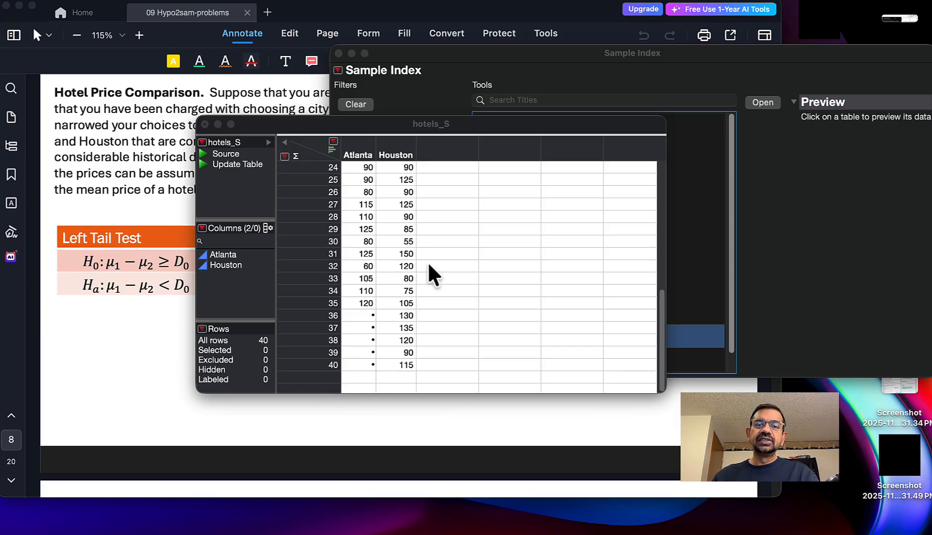
Step: Open the TestTwoSampleMeans calculator from the Sample Index using the Two Samples in Two Columns input method
click(515, 72)
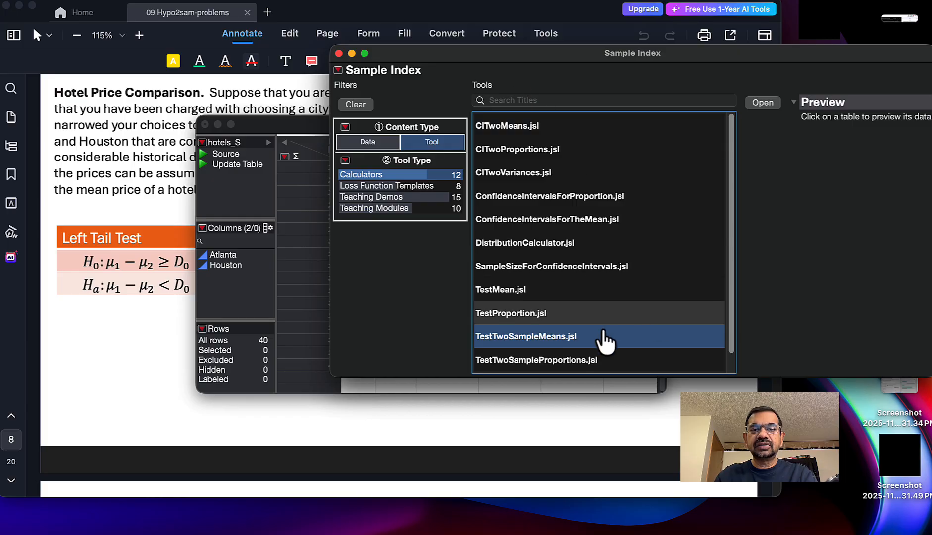
double_click(520, 334)
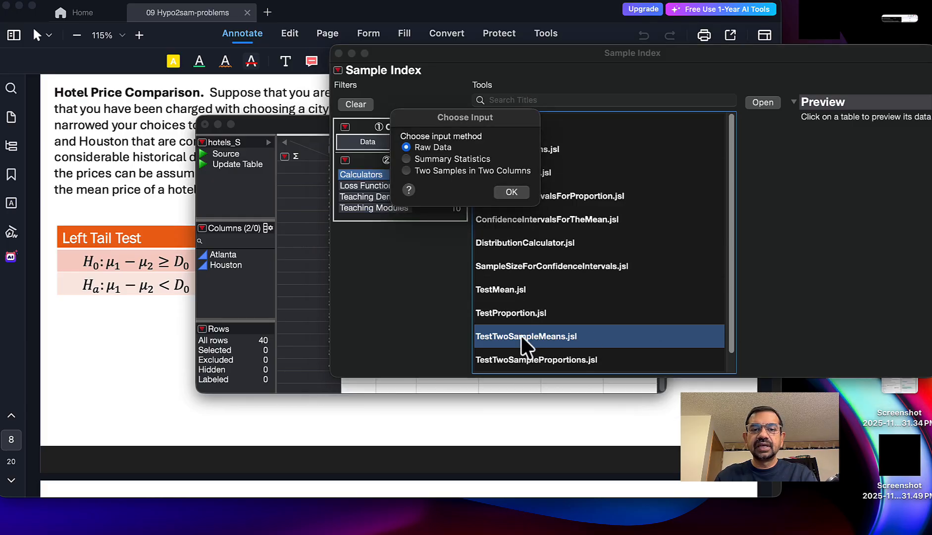
click(447, 172)
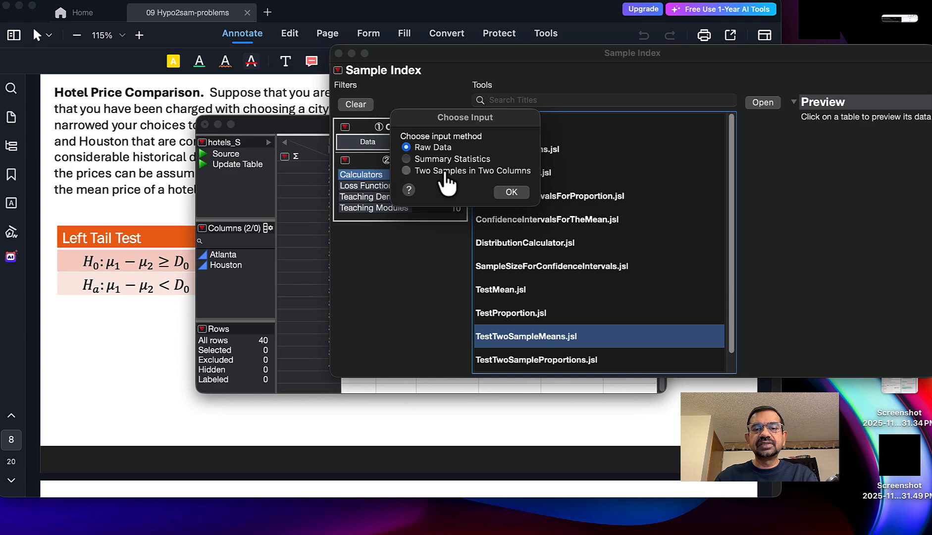
click(511, 193)
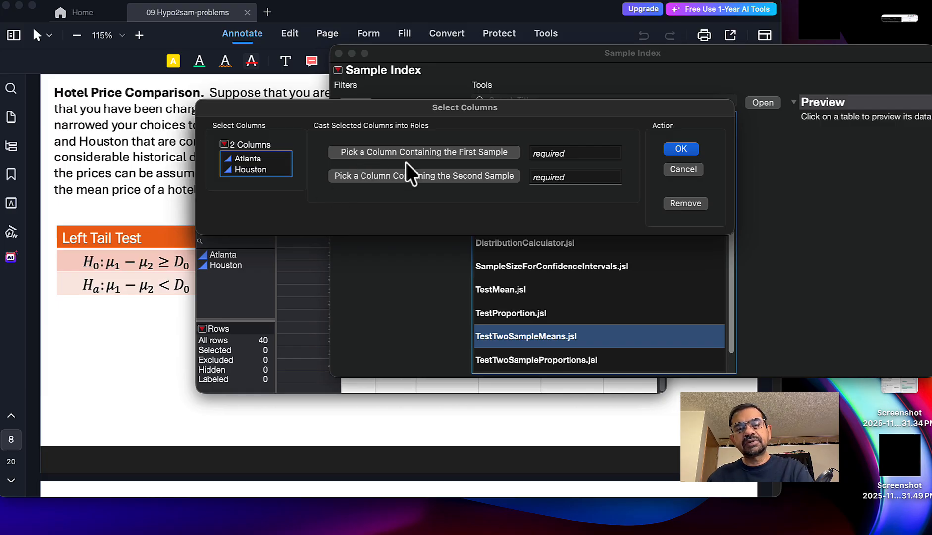
Step: Assign Atlanta as the first sample column and Houston as the second, and launch the test
click(239, 158)
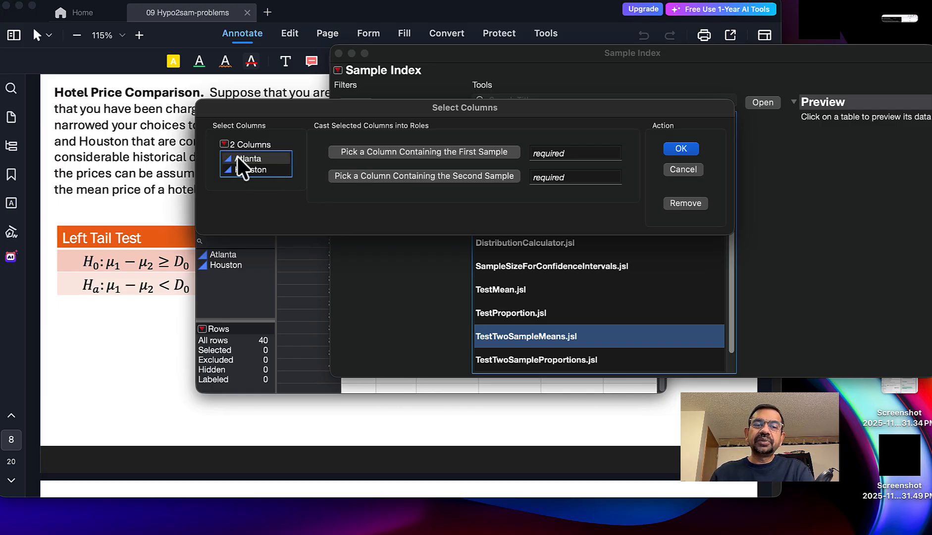
drag(237, 156, 573, 151)
click(249, 170)
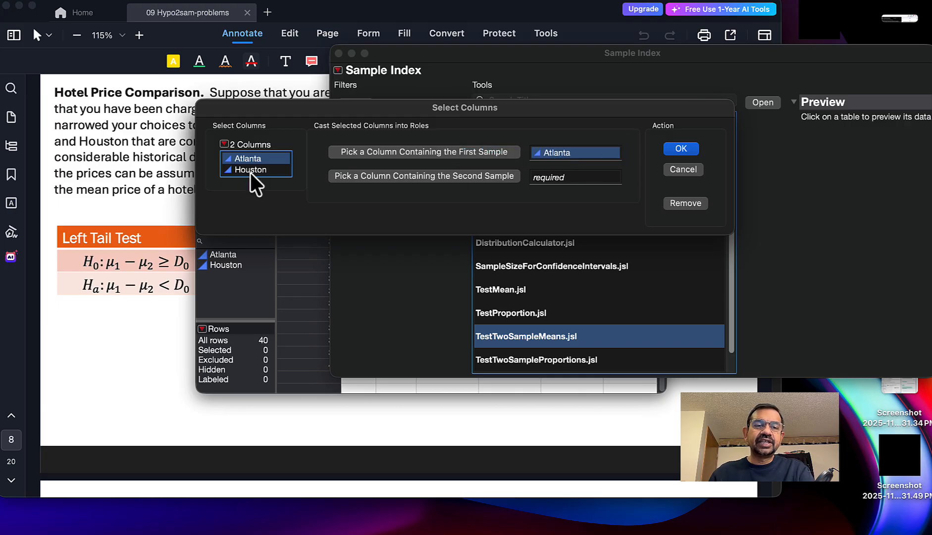
drag(305, 186, 576, 180)
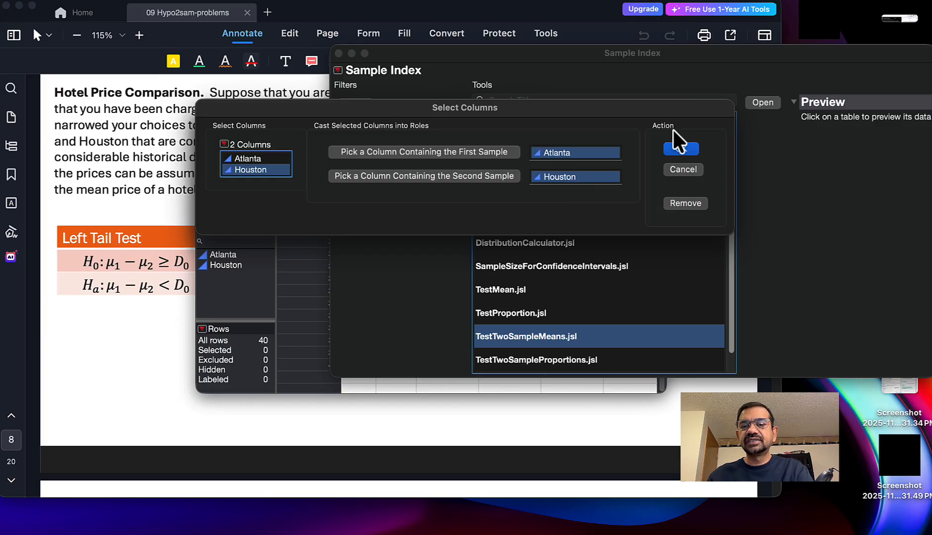
click(681, 149)
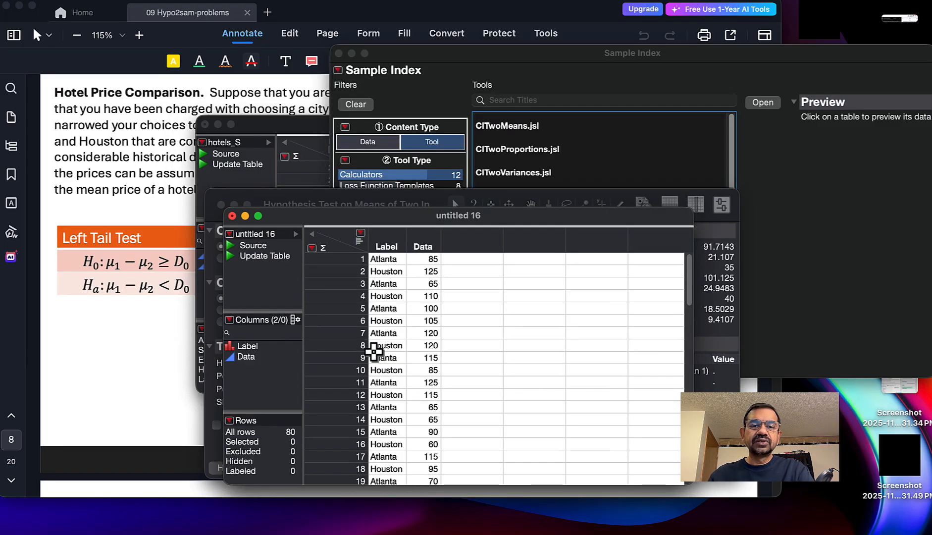
Step: Examine the stacked Label and Data columns in the new data table from first to last row
scroll(408, 372, down, 20)
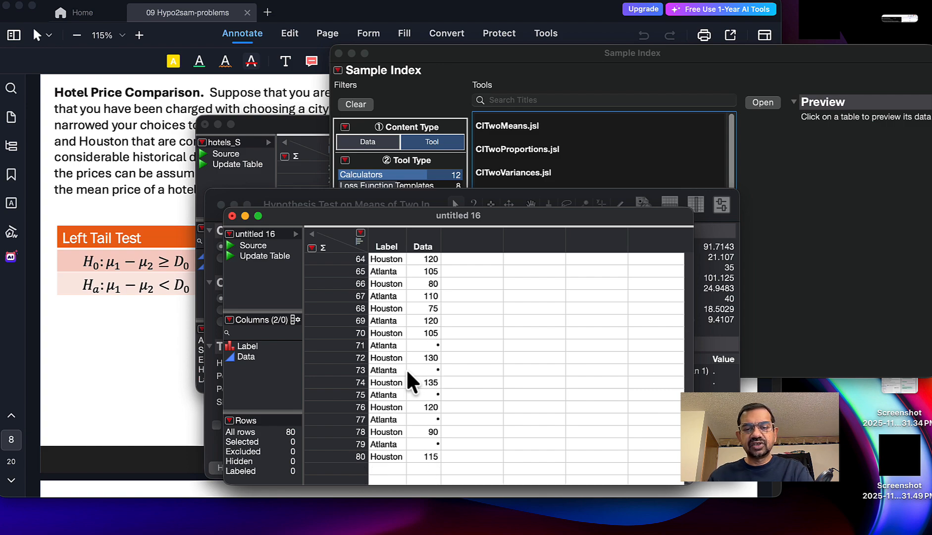
scroll(407, 372, up, 18)
scroll(406, 368, up, 3)
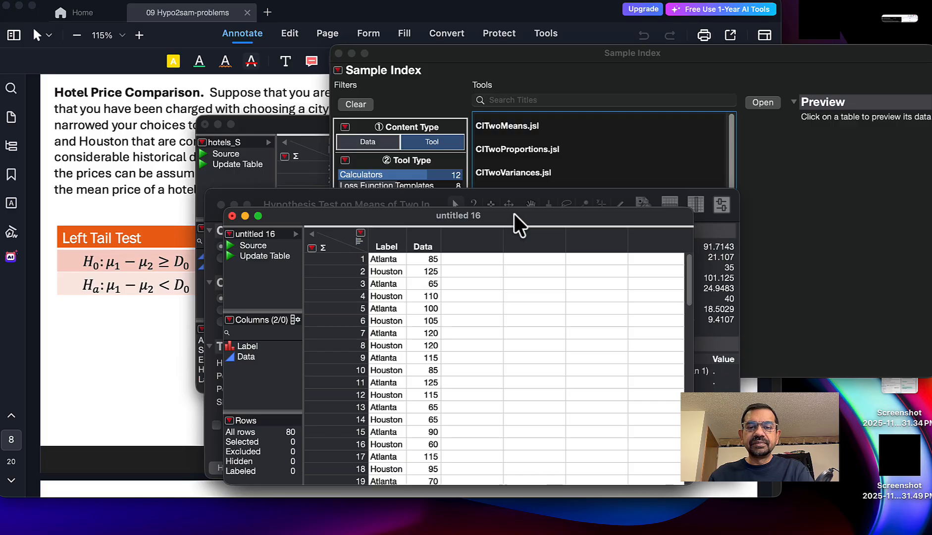
Step: Add a Value Order property to the stacked table's Label column with Houston placed before Atlanta
drag(514, 213, 535, 131)
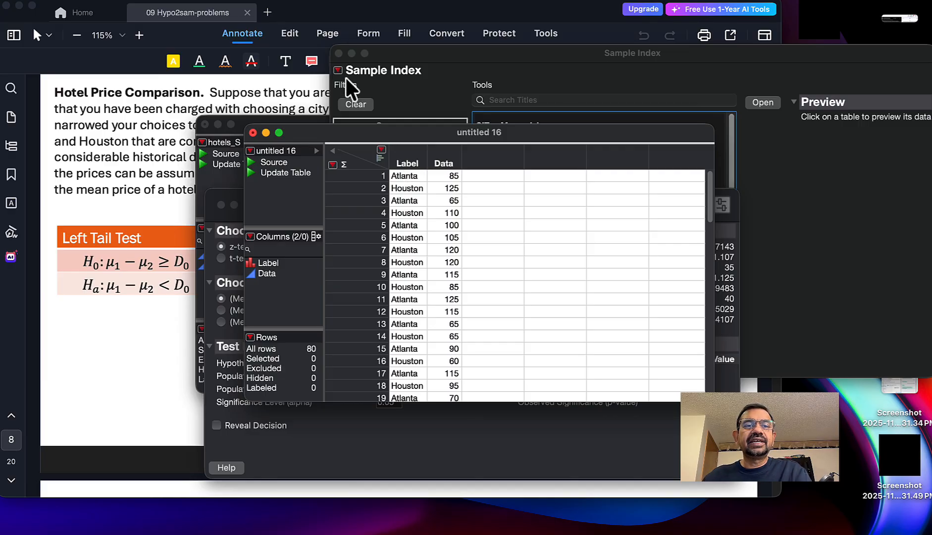
right_click(406, 163)
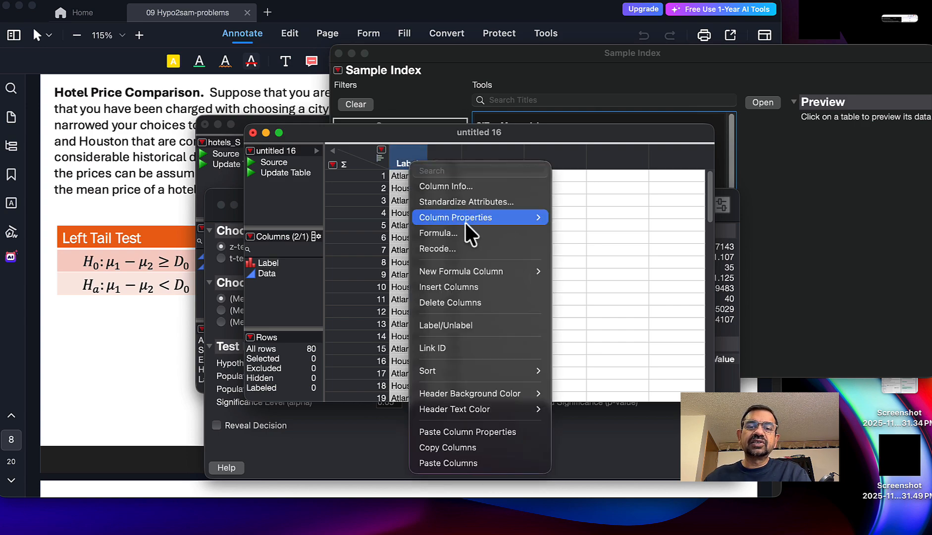
mouse_move(464, 221)
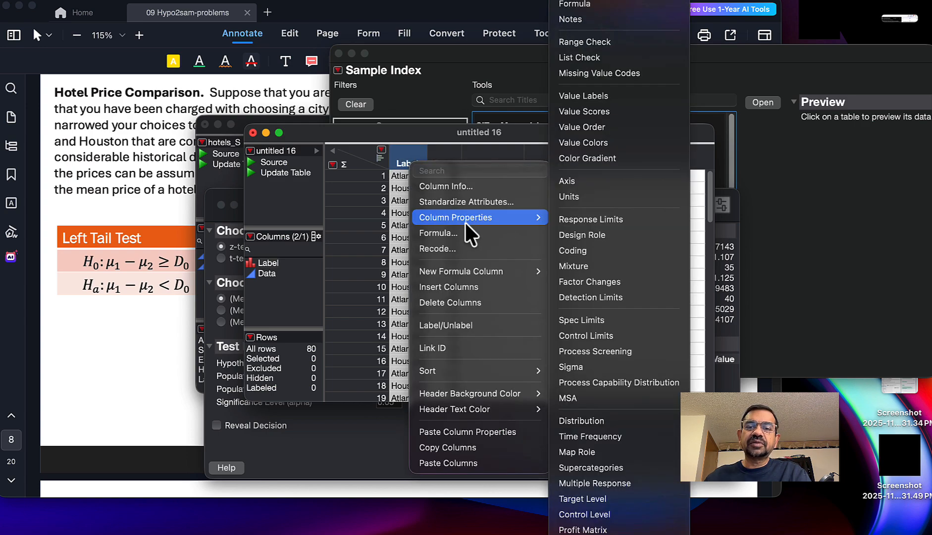
click(613, 128)
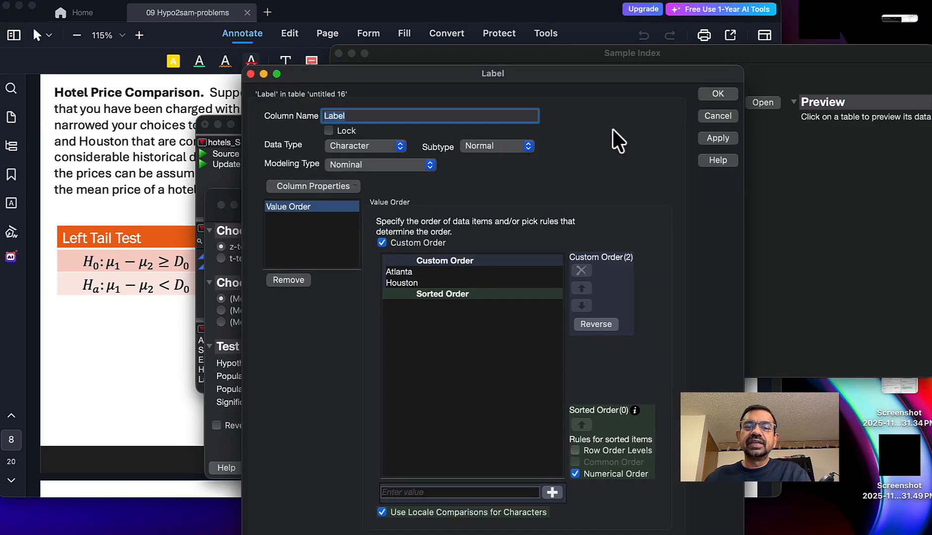
click(410, 280)
click(581, 288)
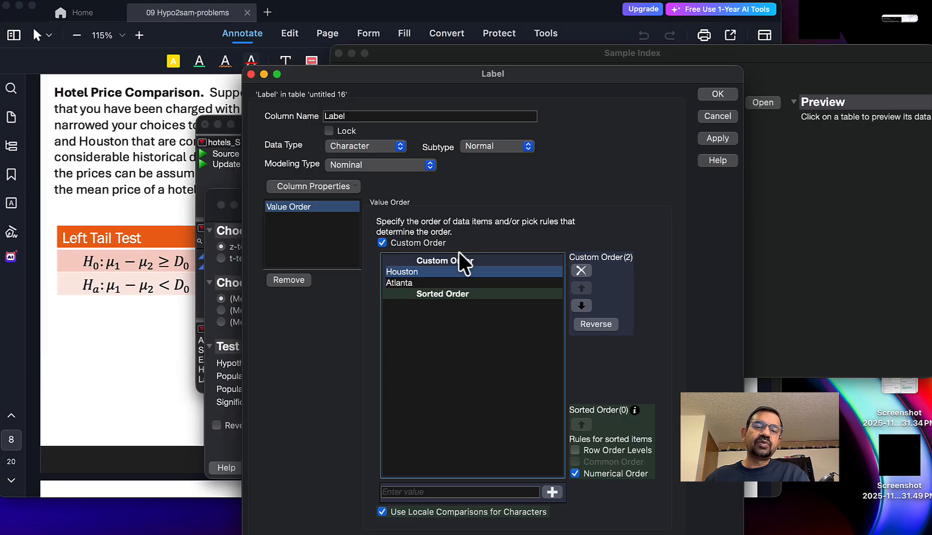
click(718, 94)
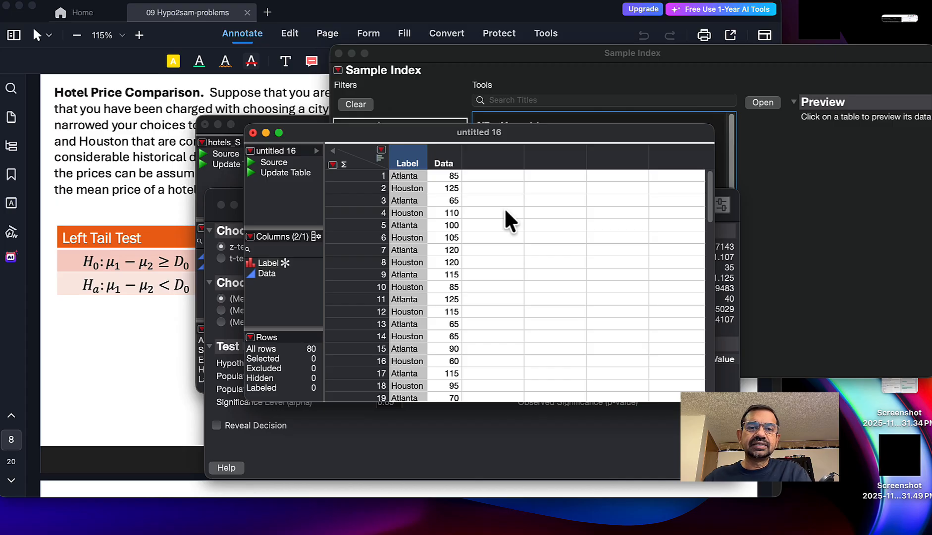
Step: Open the TestTwoSampleMeans calculator again for the stacked table, using the Raw Data input method
click(462, 120)
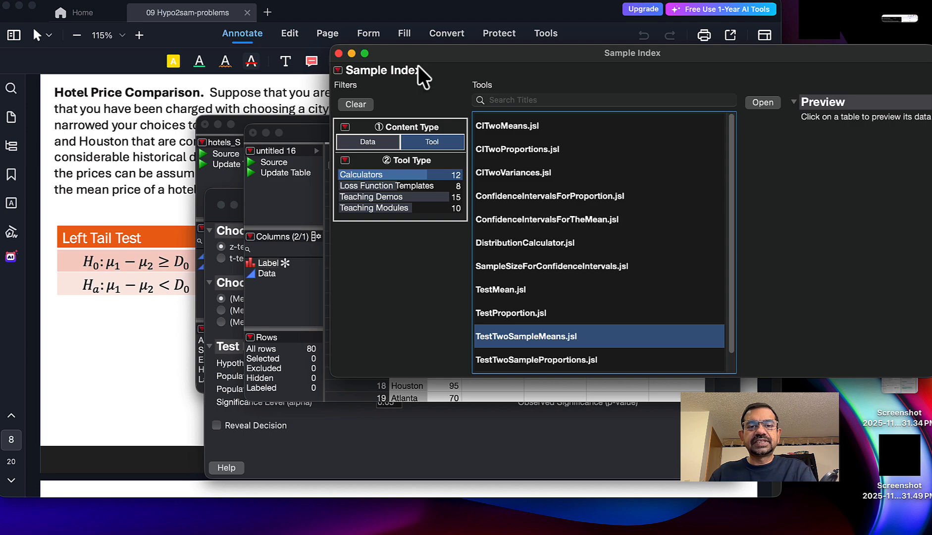
double_click(519, 337)
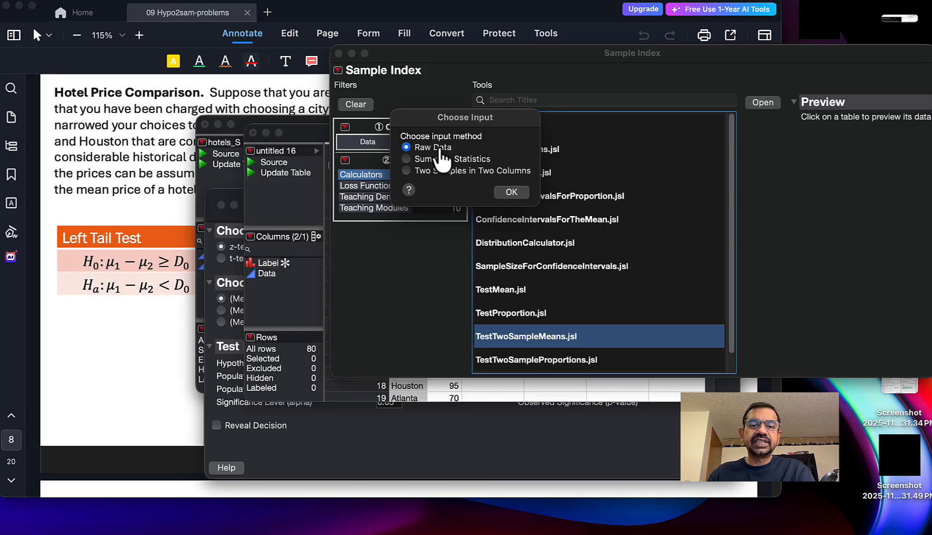
click(512, 192)
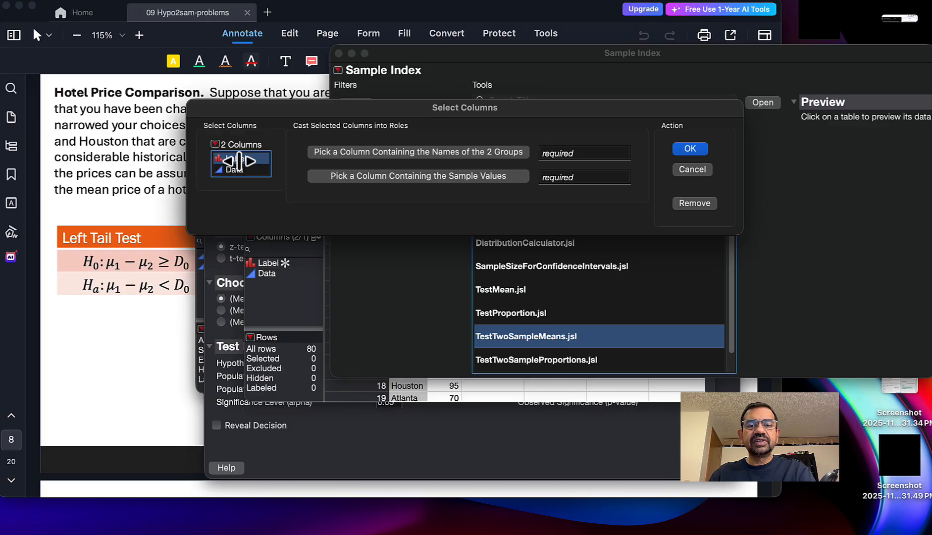
Step: Assign Label as the group names column and Data as the sample values column, and launch the test
click(464, 151)
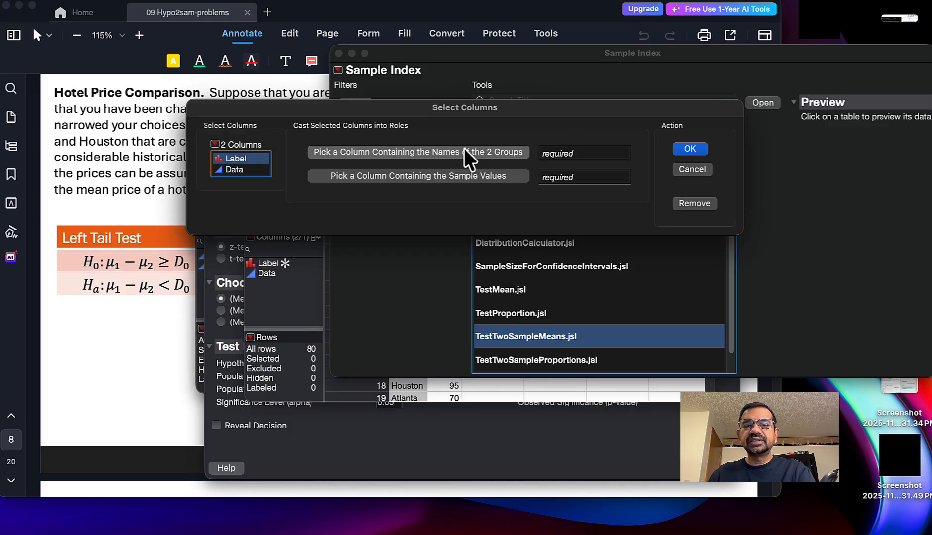
click(237, 171)
click(399, 176)
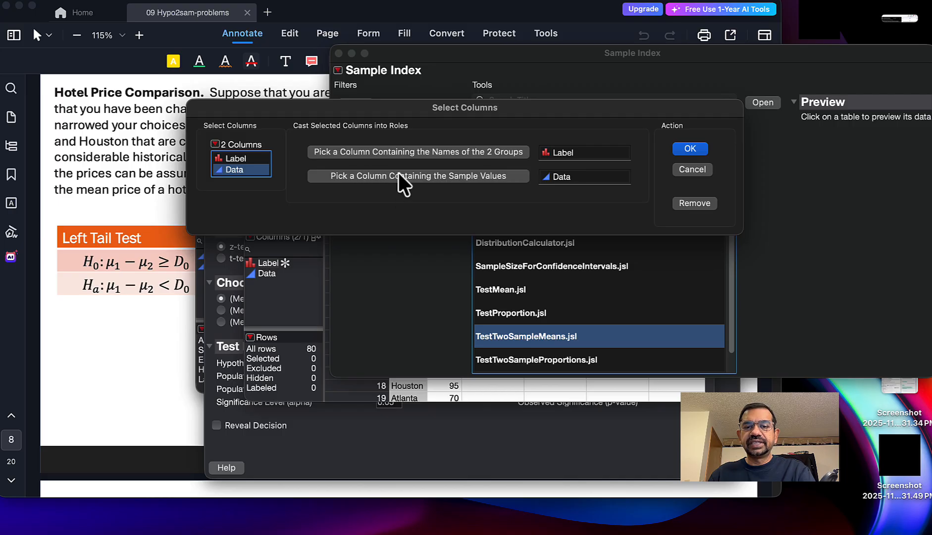
click(689, 149)
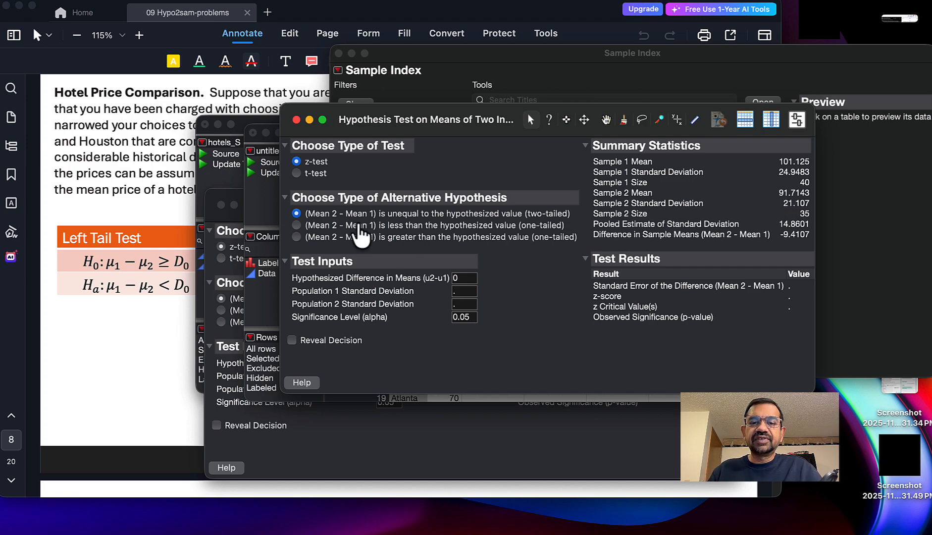
Step: Choose the one-tailed alternative that Mean 2 - Mean 1 is less than the hypothesized value, checking it against the problem's hypotheses
click(367, 226)
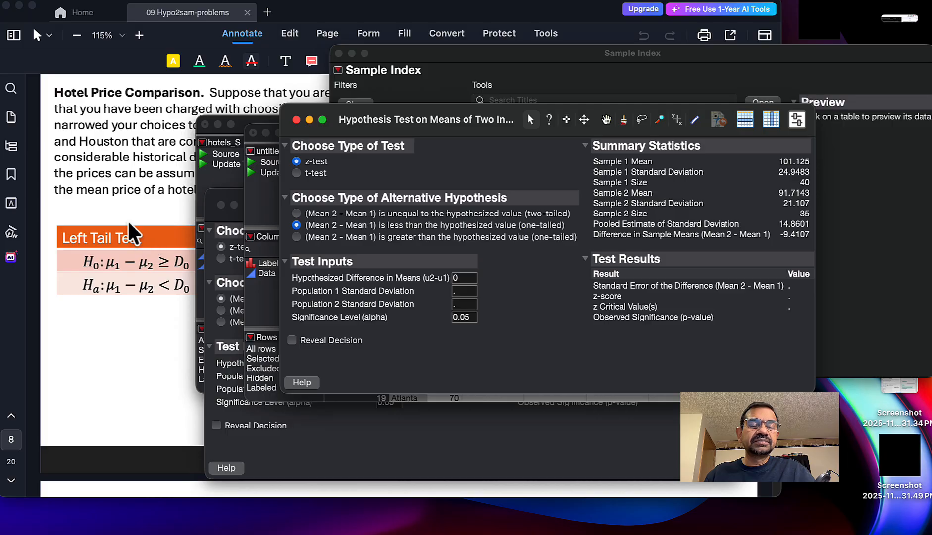
click(133, 235)
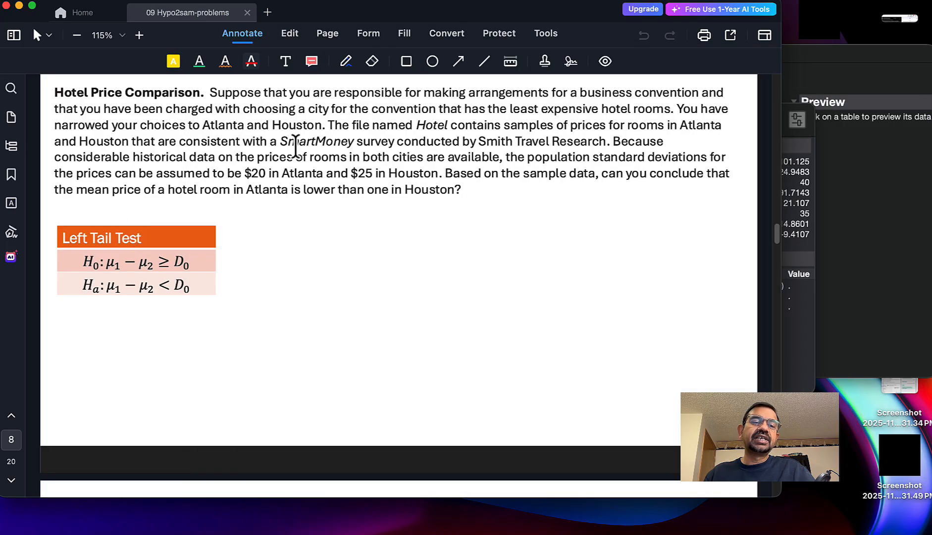
click(805, 340)
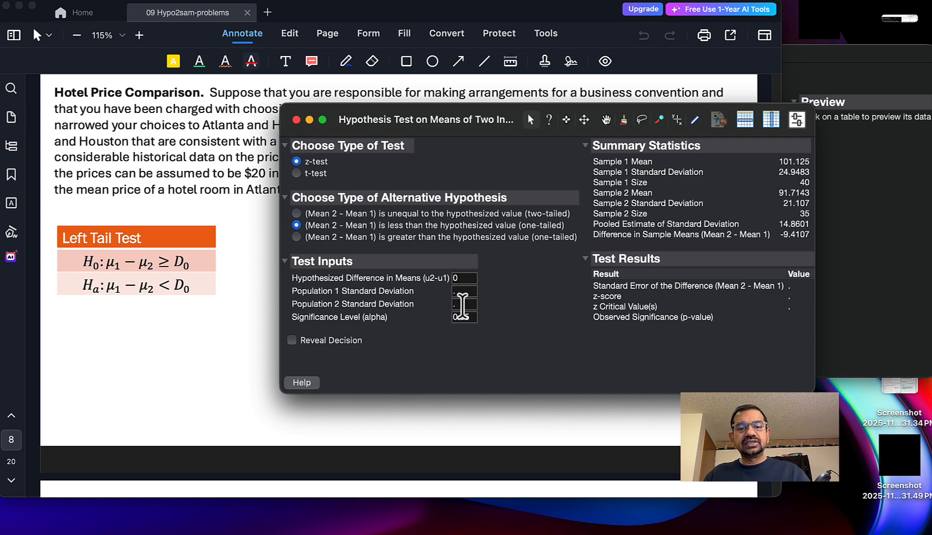
Step: Check the problem's known deviations, then set the Population 2 Standard Deviation to 20 and the Population 1 Standard Deviation to 25
click(184, 186)
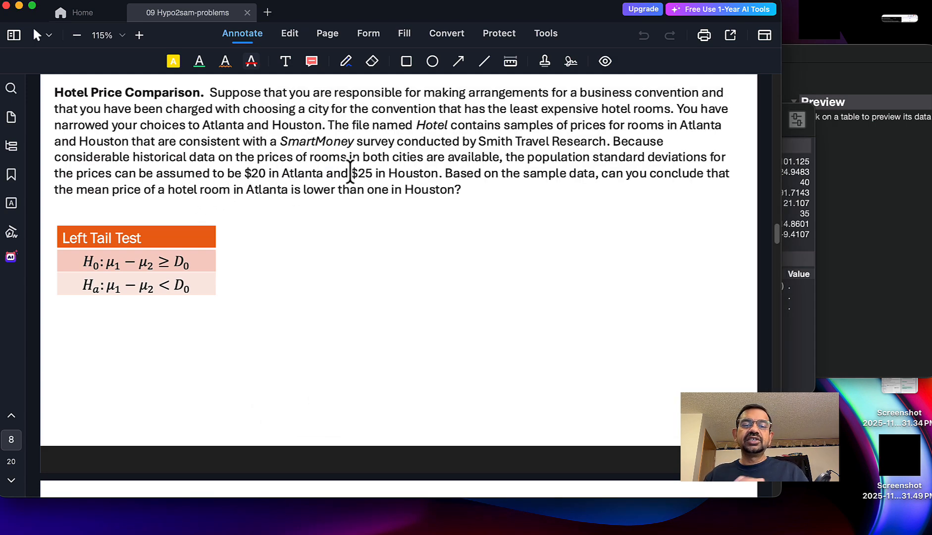
click(800, 336)
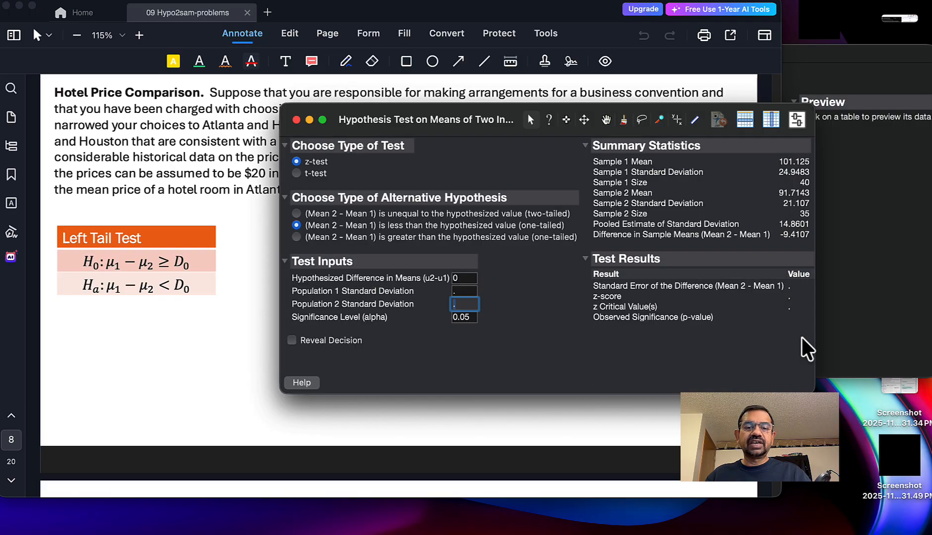
click(458, 303)
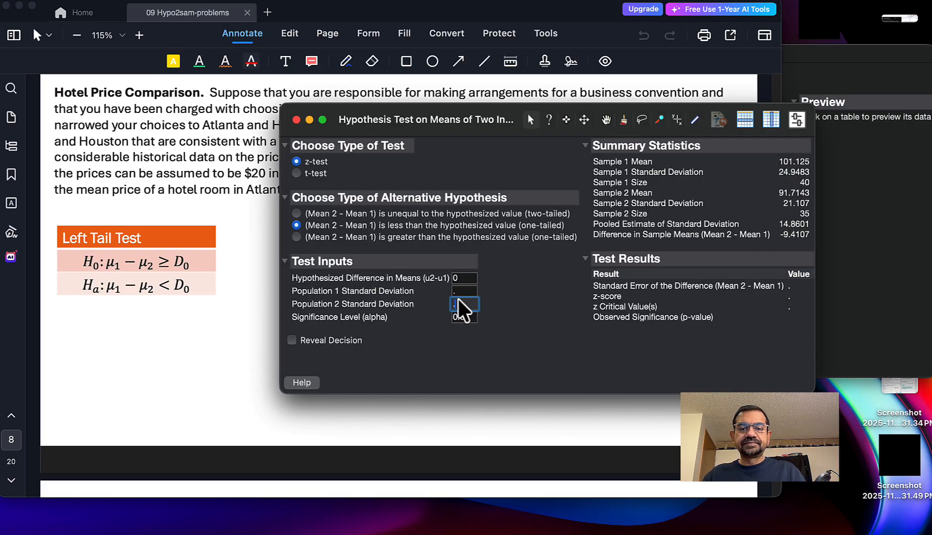
text(20)
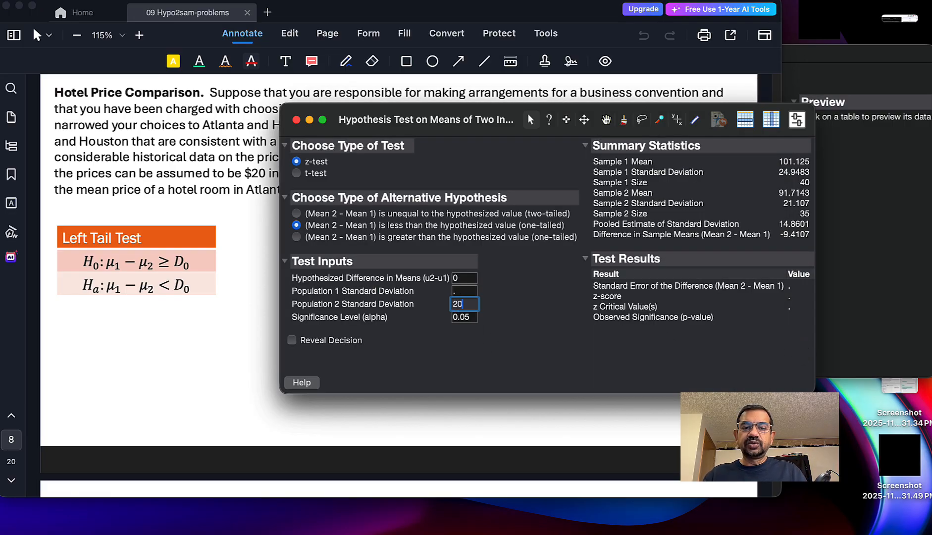
click(460, 290)
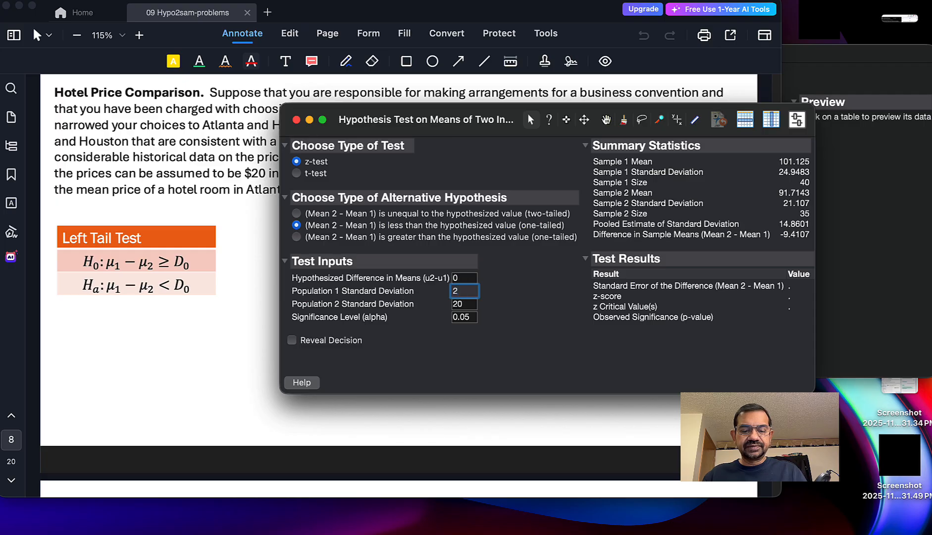
text(25)
key(Return)
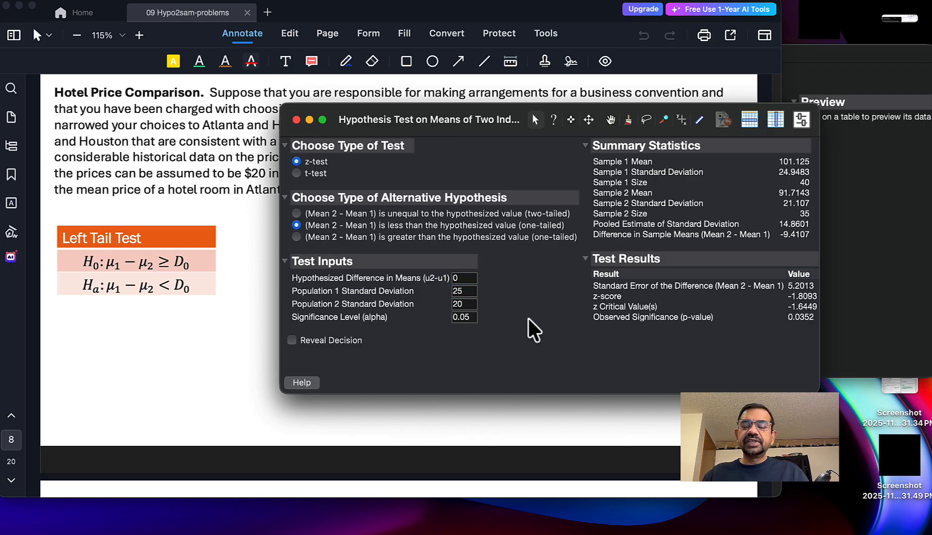